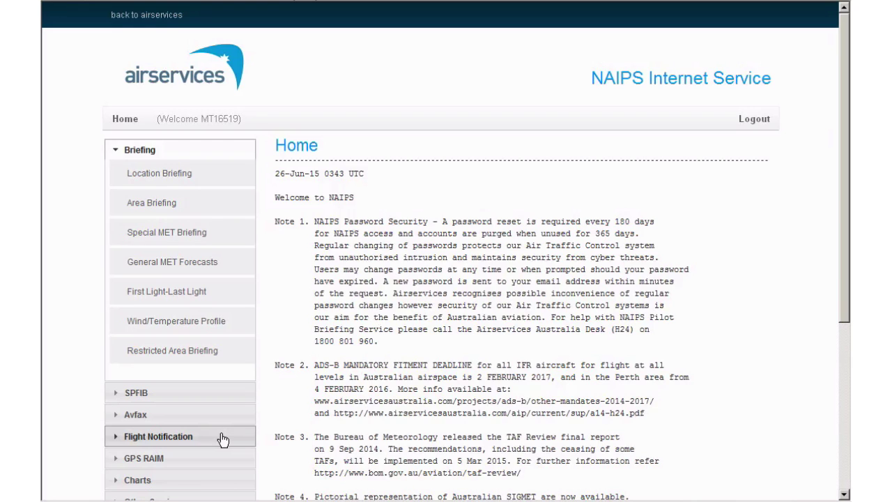
# Start a new ICAO flight notification and enter NOSEND as the aircraft ID.
pyautogui.click(222, 438)
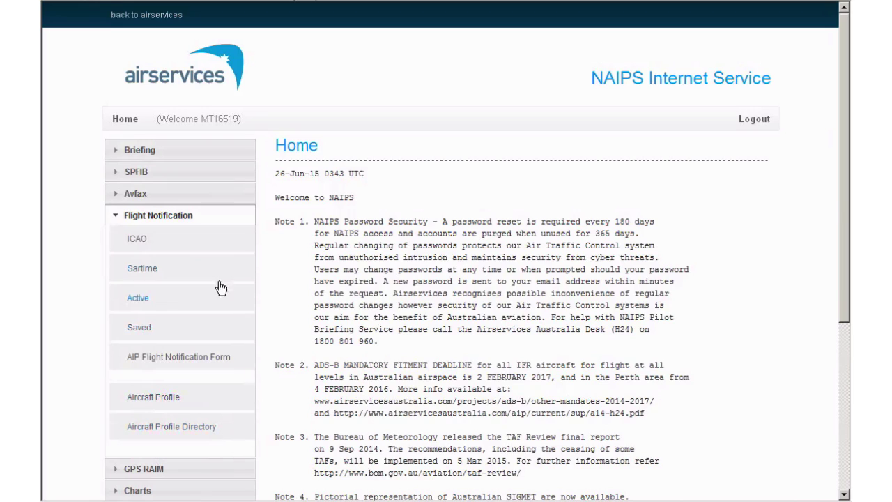
pyautogui.click(137, 239)
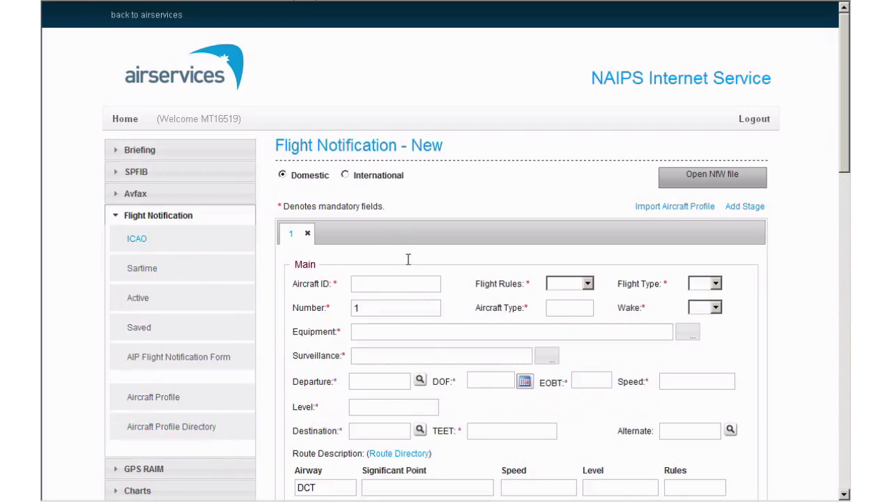
pyautogui.scroll(-1, 400, 282)
pyautogui.click(402, 207)
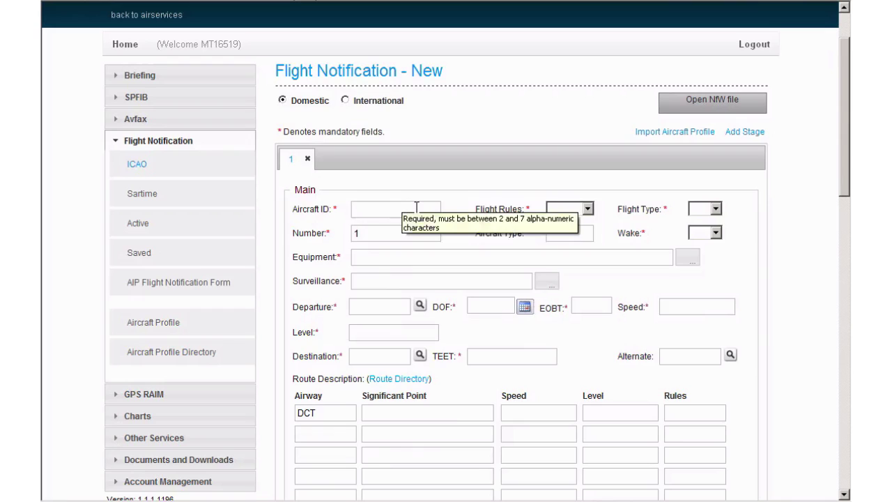
pyautogui.write('NOSEND')
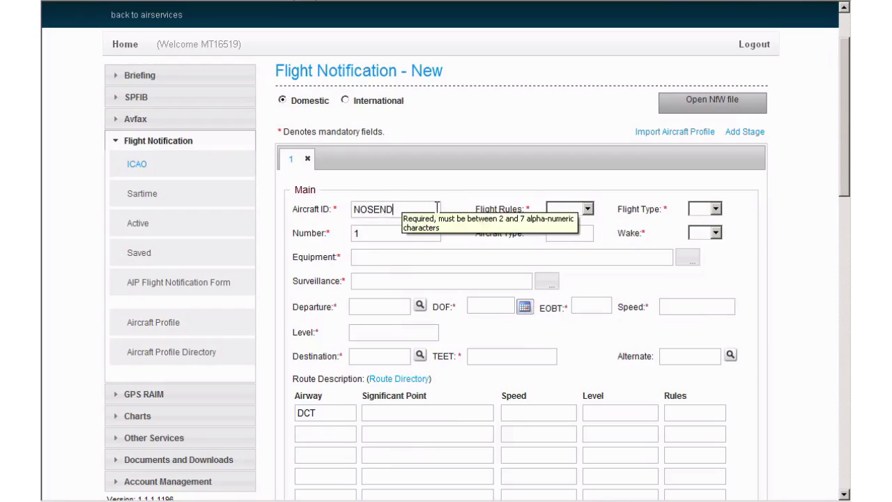
# Set the flight rules to V and the flight type to G.
pyautogui.click(589, 210)
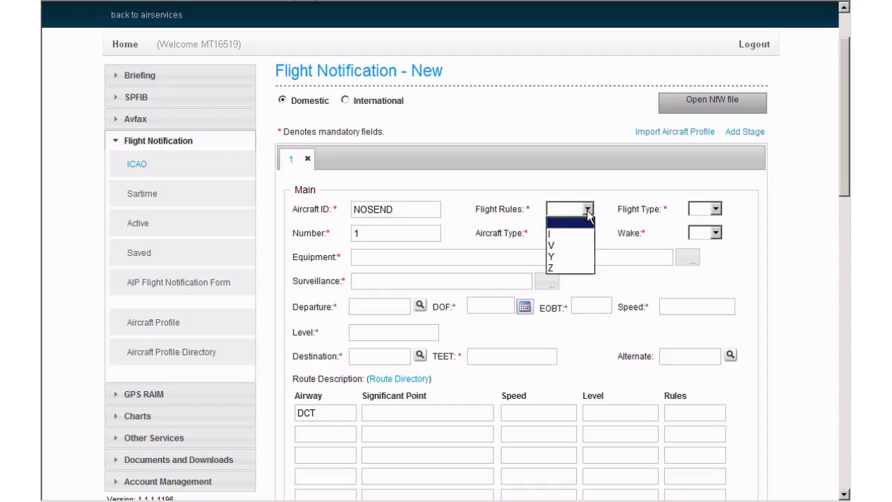
pyautogui.click(582, 245)
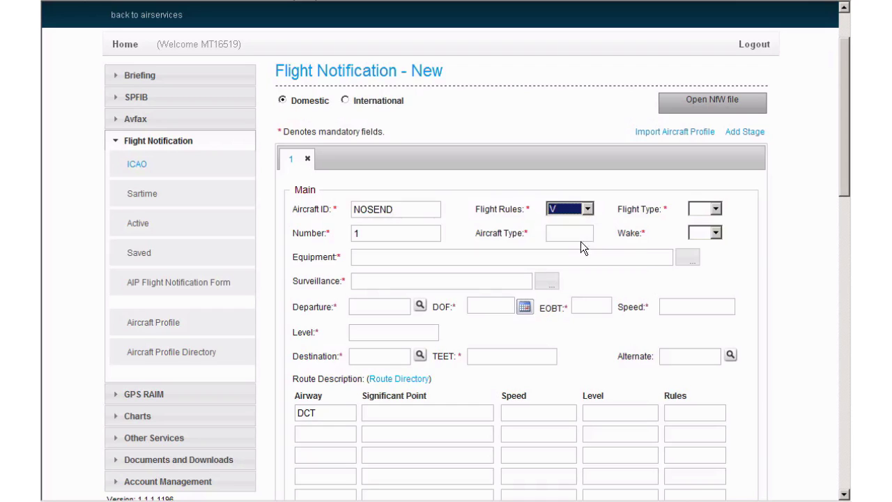
pyautogui.click(717, 207)
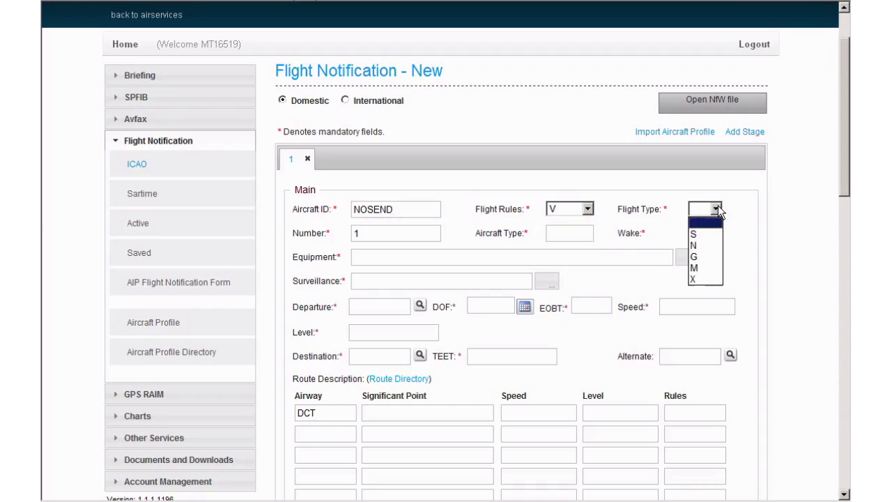
pyautogui.click(708, 257)
# Enter C172 as the aircraft type and set the wake category to L.
pyautogui.click(404, 233)
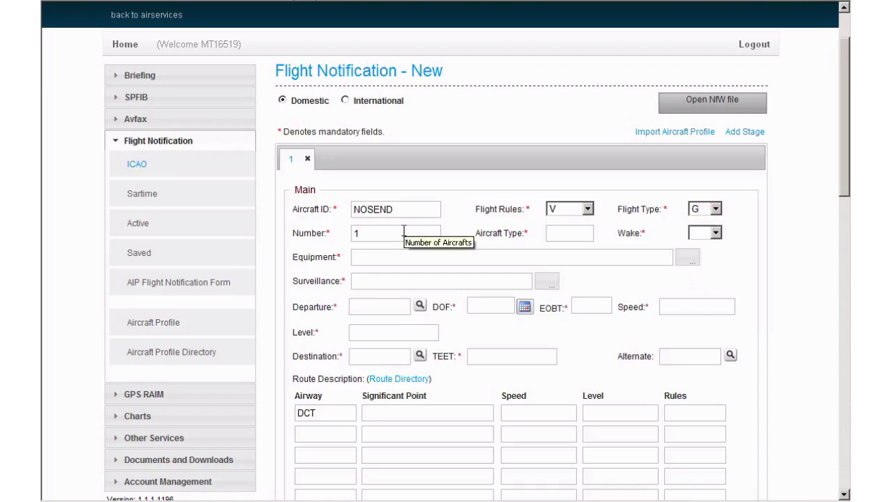
pyautogui.click(570, 231)
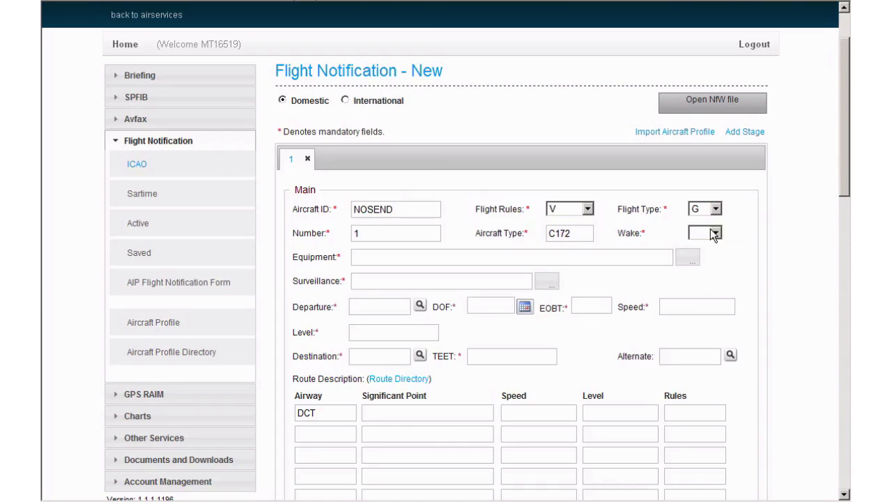
pyautogui.click(715, 232)
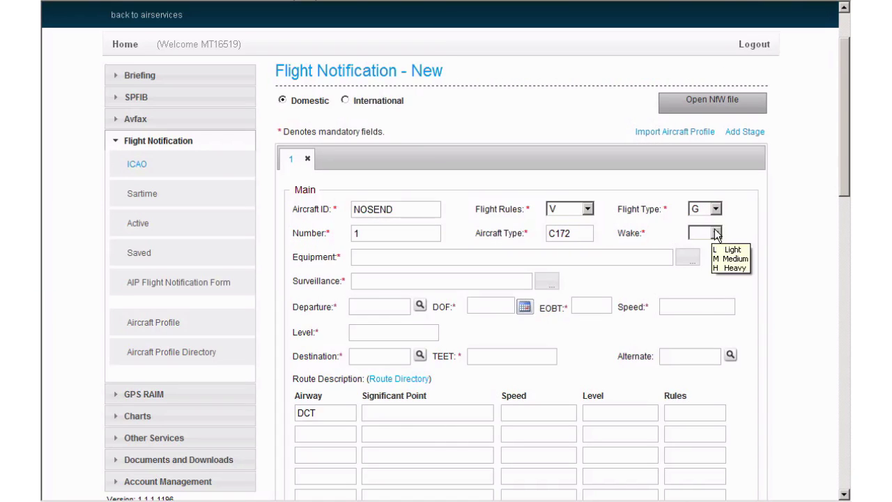
pyautogui.click(715, 233)
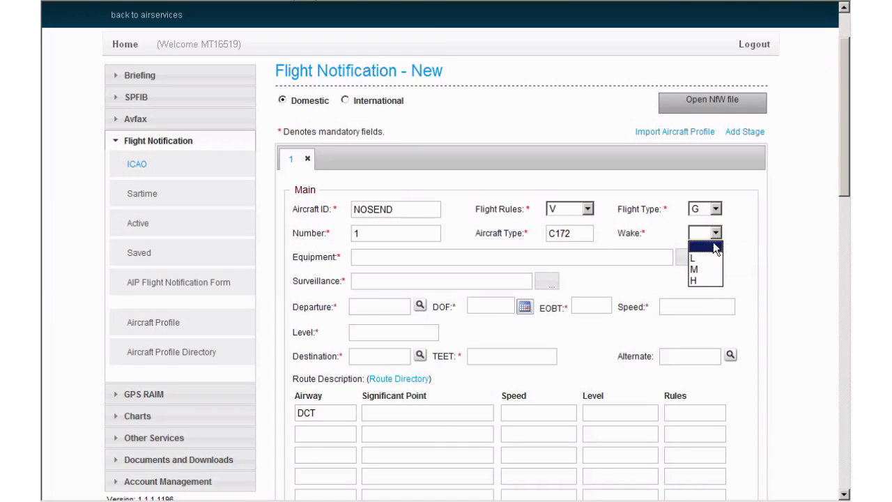
pyautogui.click(705, 257)
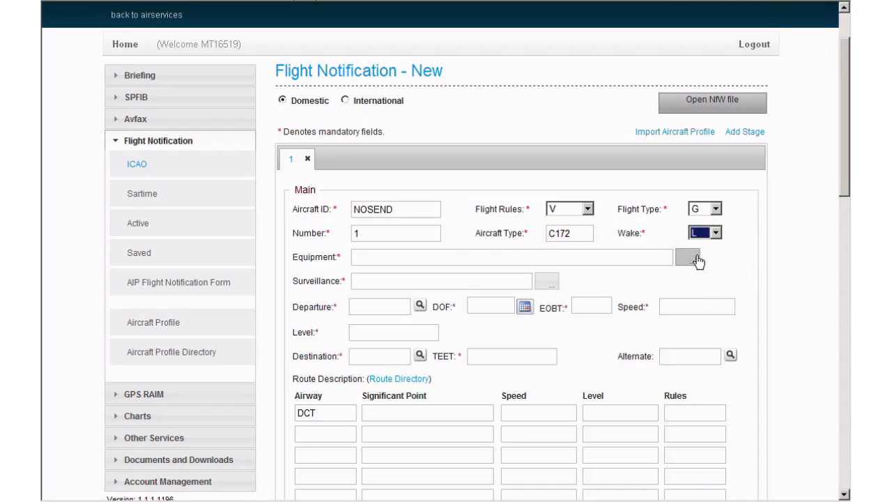
# Specify the equipment as S-Standard (LOV) and the surveillance equipment as C-Mode A and C.
pyautogui.click(468, 256)
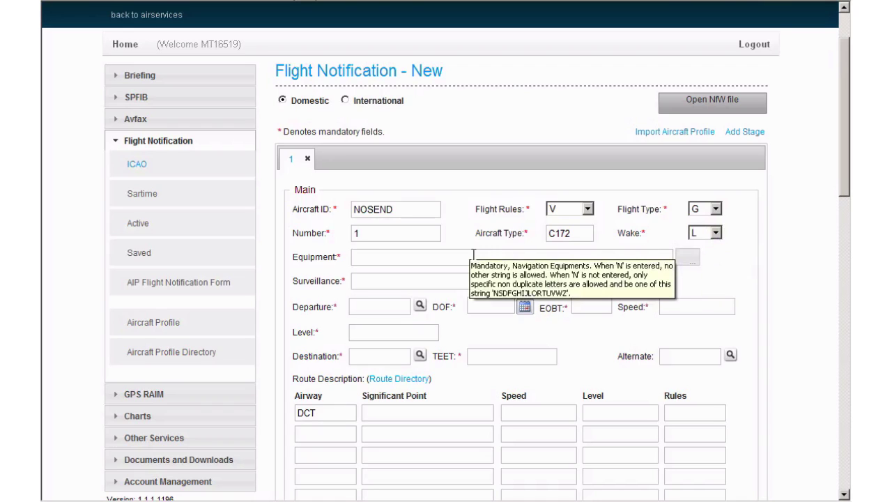
pyautogui.click(695, 260)
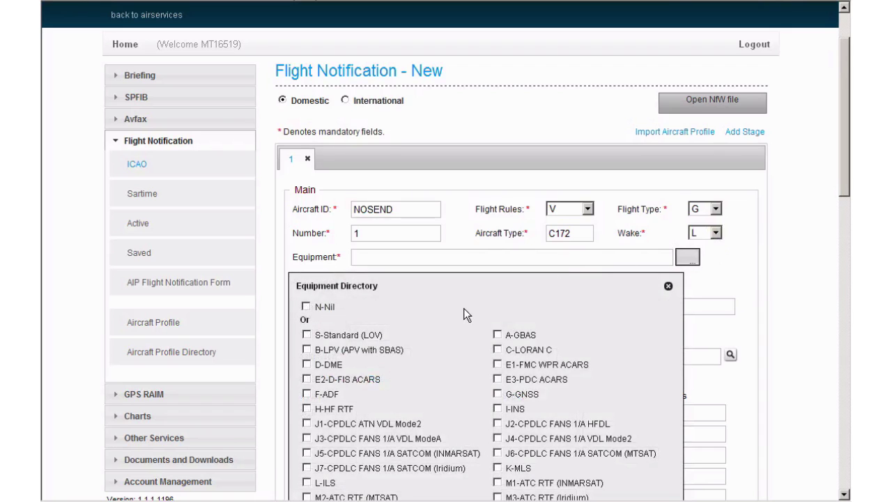
pyautogui.scroll(-1, 462, 308)
pyautogui.scroll(-1, 461, 308)
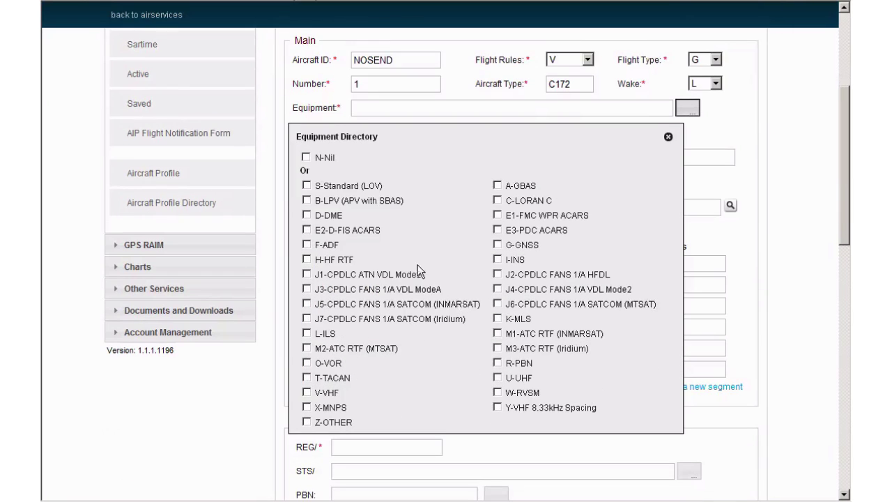
pyautogui.click(307, 186)
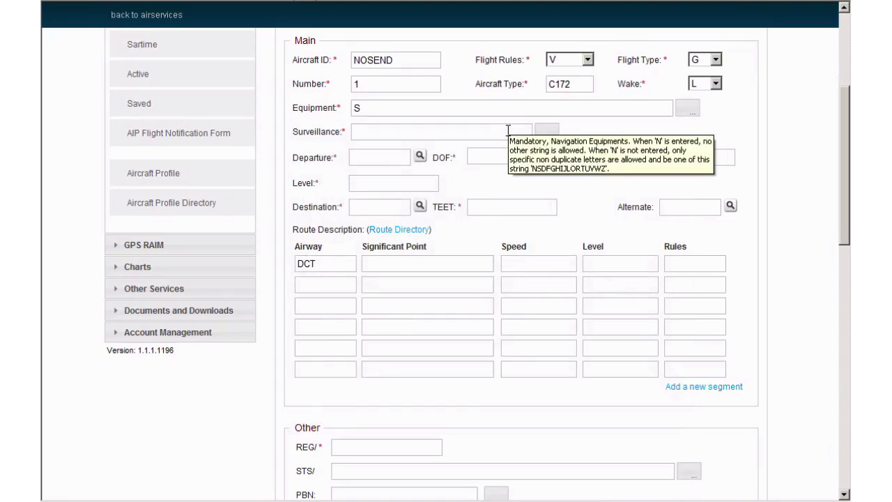
pyautogui.click(545, 133)
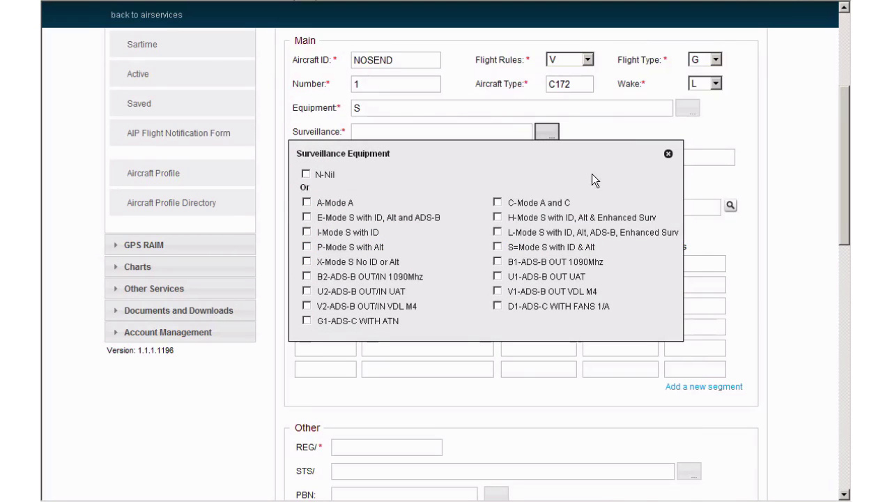
pyautogui.click(496, 202)
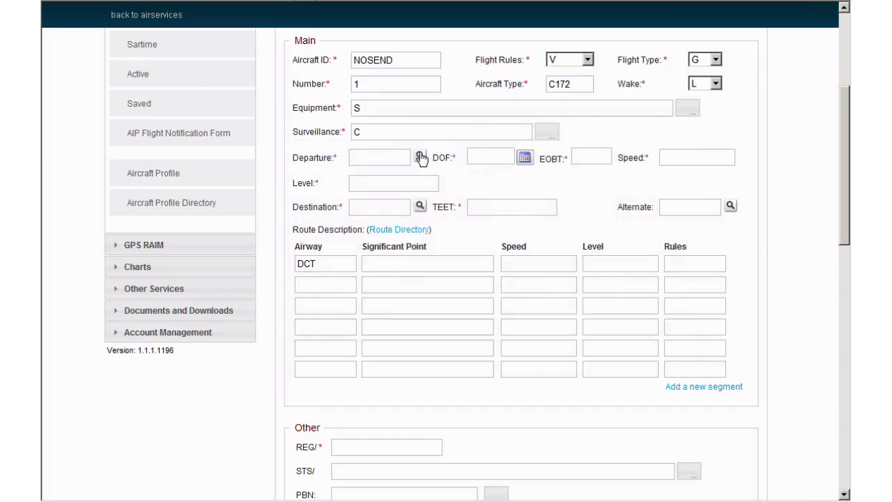
# Look up GOLD COAST and choose GOLD COAST AD (YBCG) as the departure location.
pyautogui.click(420, 157)
pyautogui.write('GOLD  COAST')
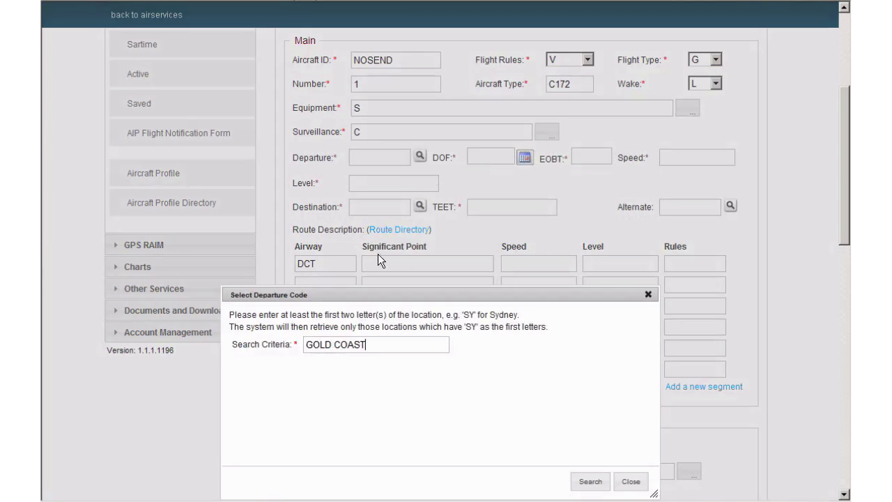
pyautogui.click(592, 482)
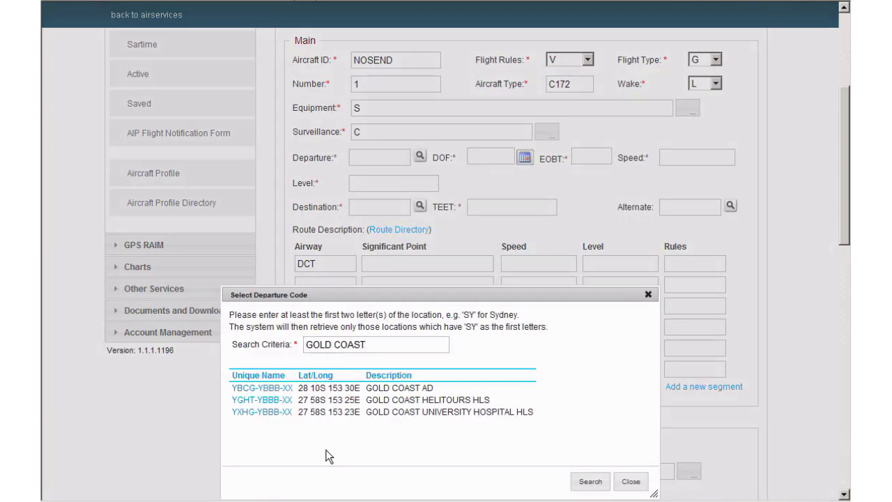
pyautogui.click(264, 389)
pyautogui.click(631, 481)
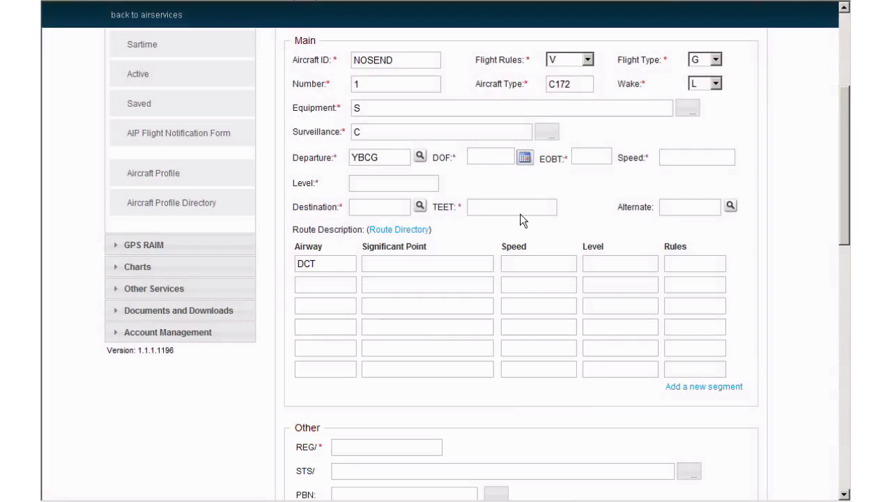
# Set the date of flight to 26 June 2015 and the EOBT to 0245.
pyautogui.click(523, 157)
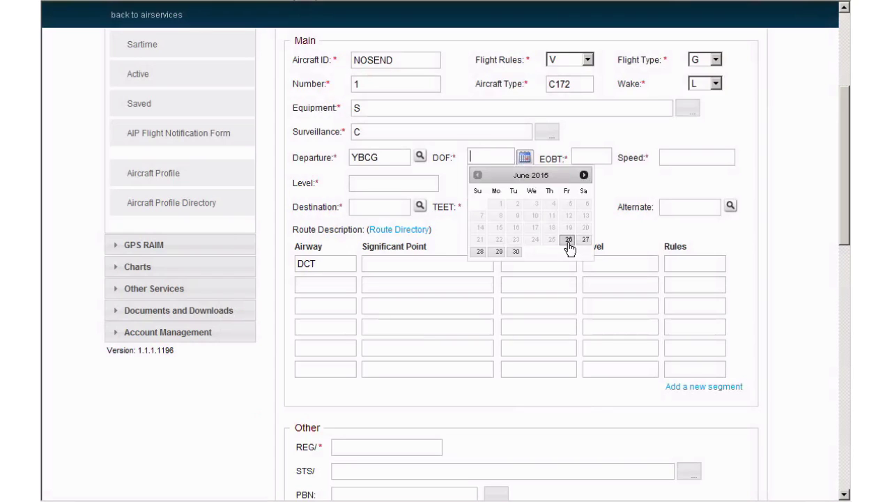
pyautogui.click(569, 240)
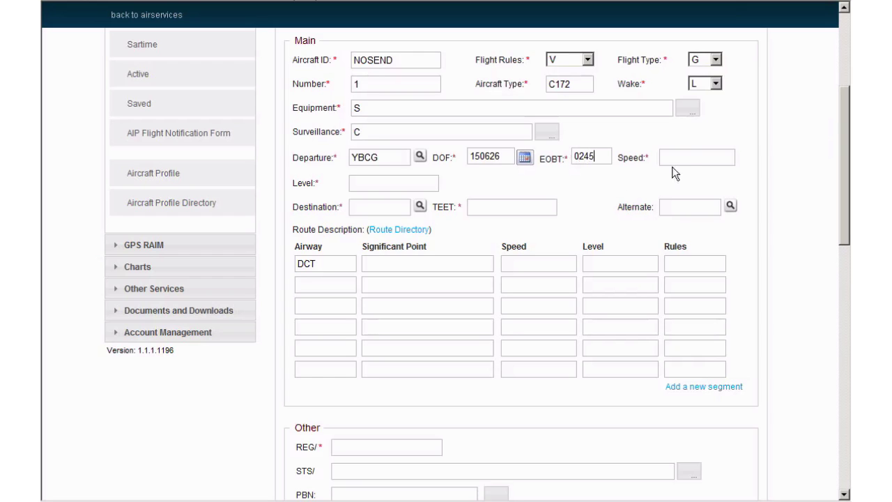
# Set the flight's cruising speed to N0100.
pyautogui.click(687, 157)
pyautogui.write('N0100')
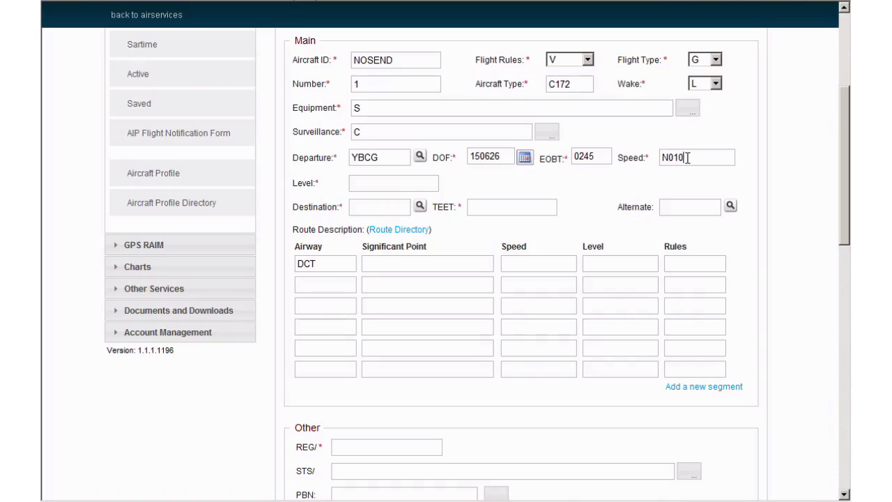
pyautogui.press('BackSpace')
pyautogui.press('BackSpace')
pyautogui.press('BackSpace')
pyautogui.write('09')
pyautogui.press('BackSpace')
pyautogui.press('BackSpace')
pyautogui.write('100')
# Set the flight's level to A005.
pyautogui.click(398, 179)
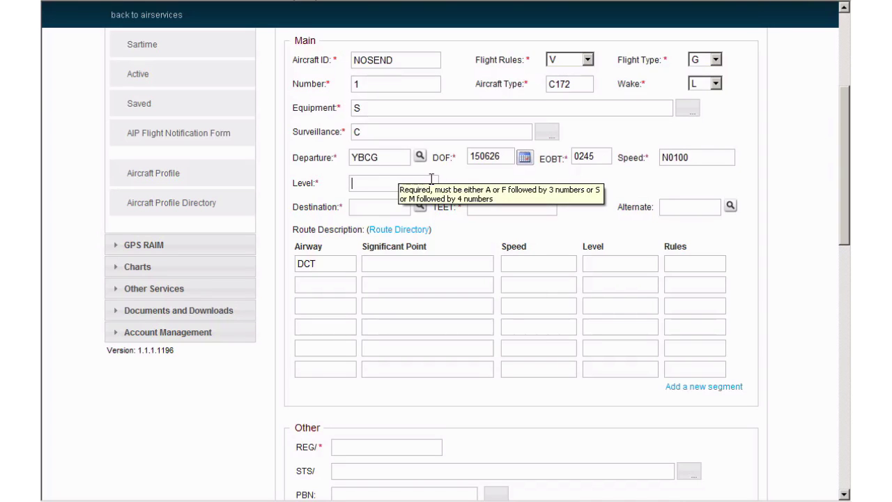
pyautogui.write('A015')
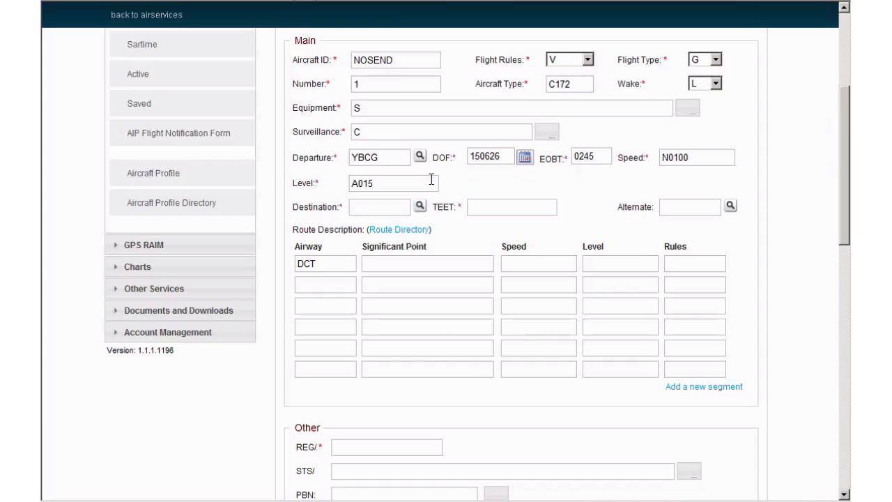
pyautogui.press('BackSpace')
pyautogui.press('BackSpace')
pyautogui.write('05')
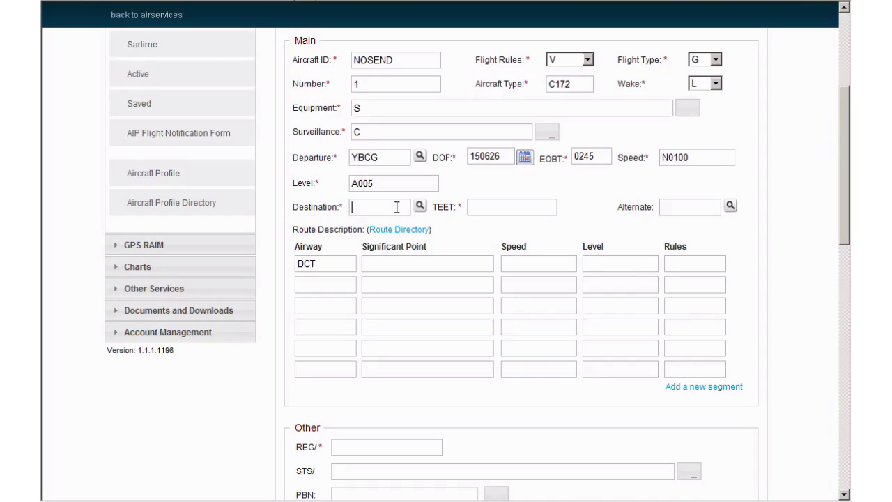
# Enter YBAF as the destination with a total estimated elapsed time of 0100.
pyautogui.write('YBAF')
pyautogui.click(498, 207)
pyautogui.write('01')
pyautogui.write('00')
# Add route points Q1 and PRP, with speed N0100 and level A025 on the PRP row.
pyautogui.write('Q1')
pyautogui.click(401, 279)
pyautogui.write('PRP')
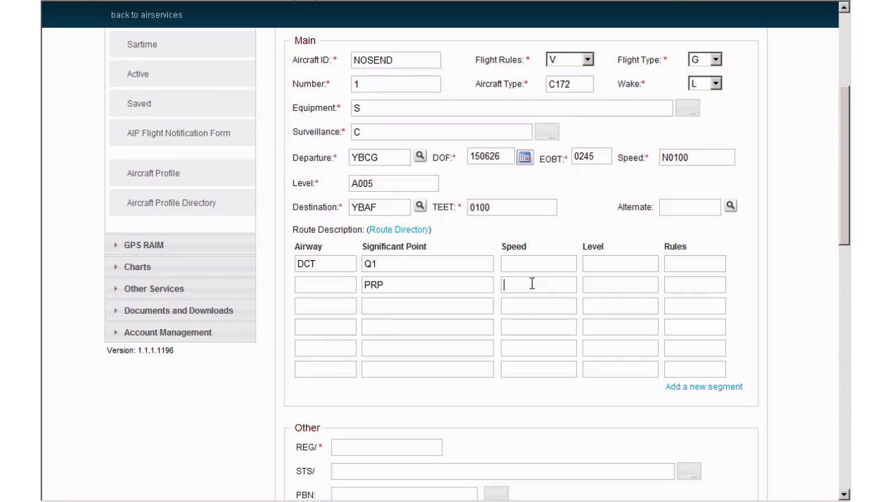
pyautogui.write('N0100')
pyautogui.press('Tab')
pyautogui.write('A0')
pyautogui.write('25')
pyautogui.write('27S14')
pyautogui.write('53E')
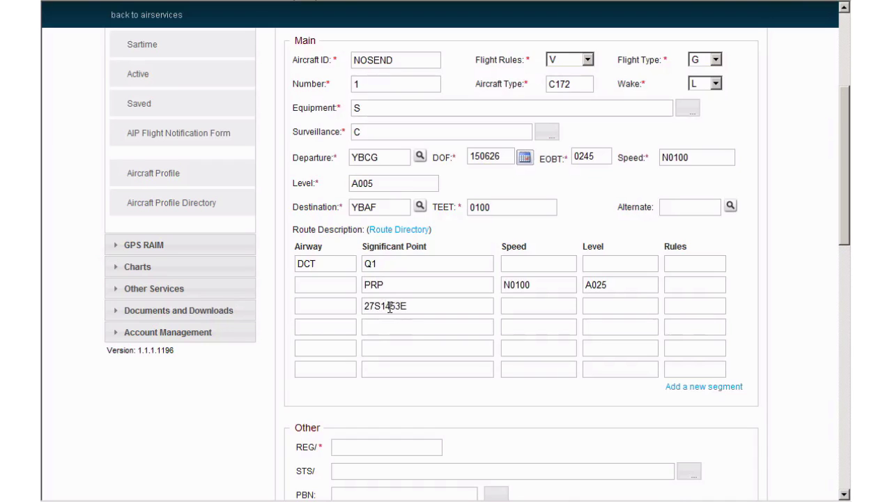
pyautogui.press('BackSpace')
pyautogui.press('BackSpace')
pyautogui.press('BackSpace')
pyautogui.press('BackSpace')
pyautogui.press('BackSpace')
pyautogui.press('BackSpace')
pyautogui.press('BackSpace')
pyautogui.press('BackSpace')
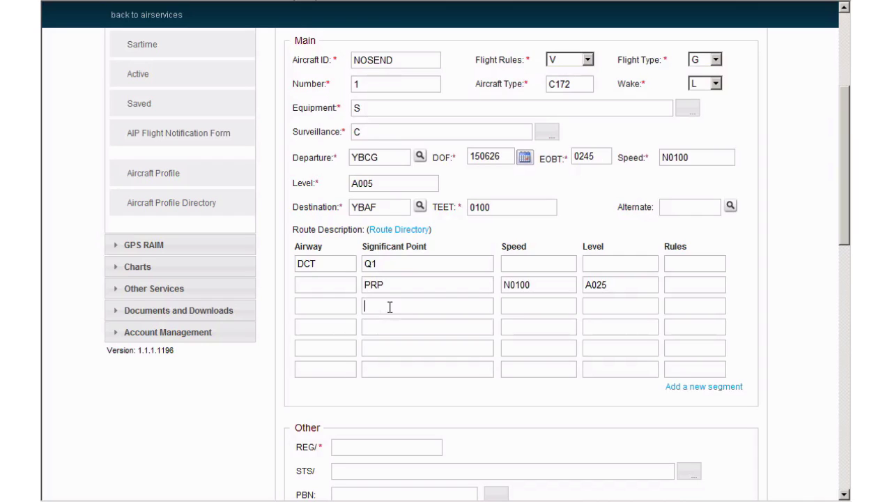
# Enter PRP320018 as the third significant point and DCT as the airway on the following route row.
pyautogui.write('PRP320018')
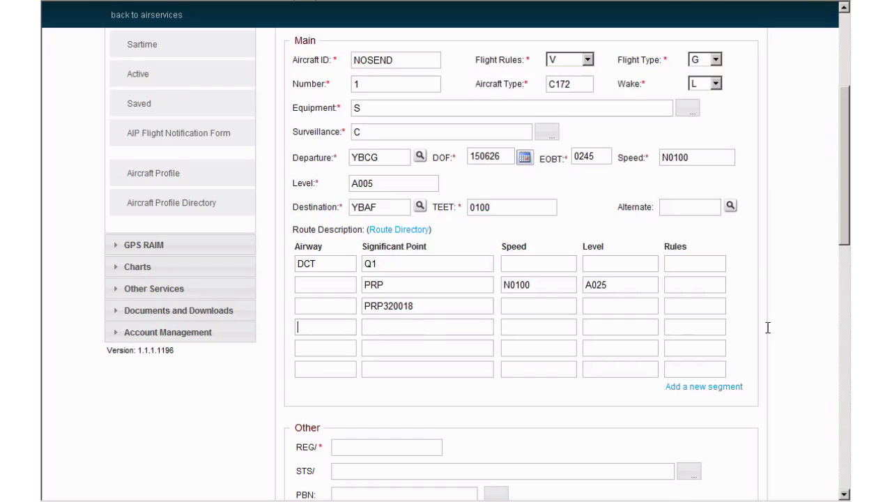
pyautogui.write('DCT')
# Enter VH in the aircraft registration field of the Other section.
pyautogui.scroll(-5, 766, 335)
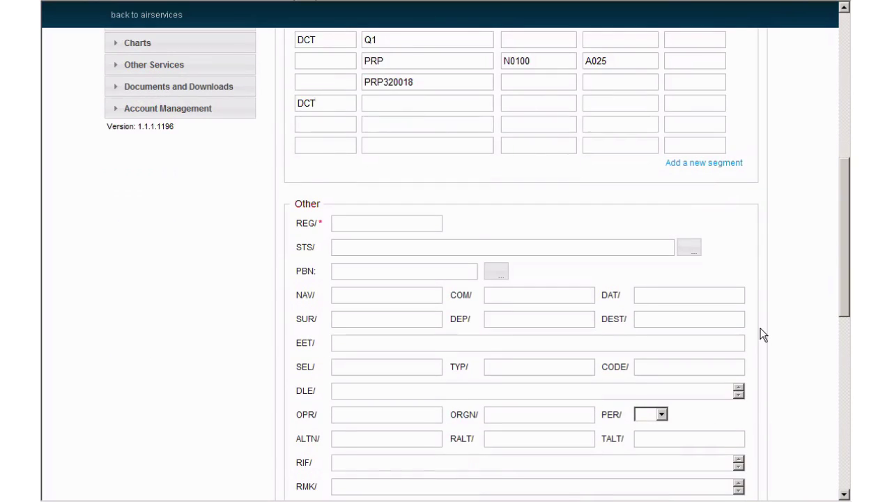
pyautogui.scroll(-2, 763, 335)
pyautogui.click(377, 147)
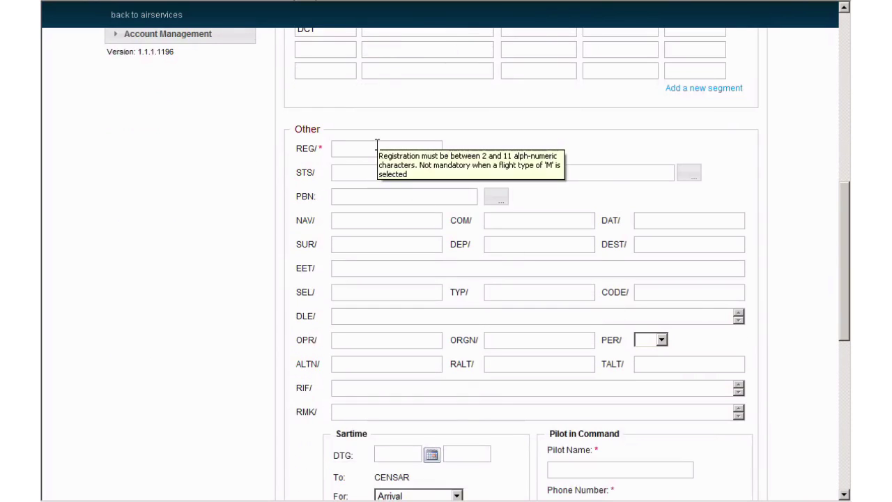
pyautogui.write('VH')
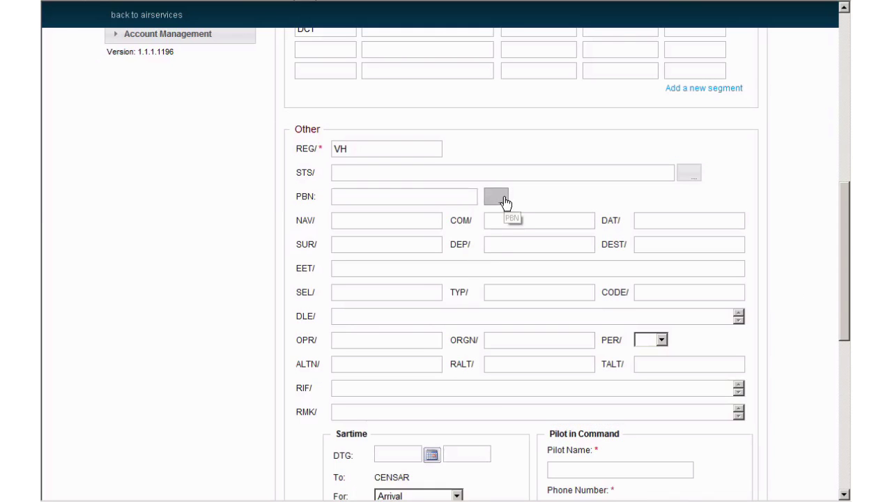
# View the PBN equipment options without selecting any, and enter RNP2 as the NAV/ item in the Other section.
pyautogui.click(505, 202)
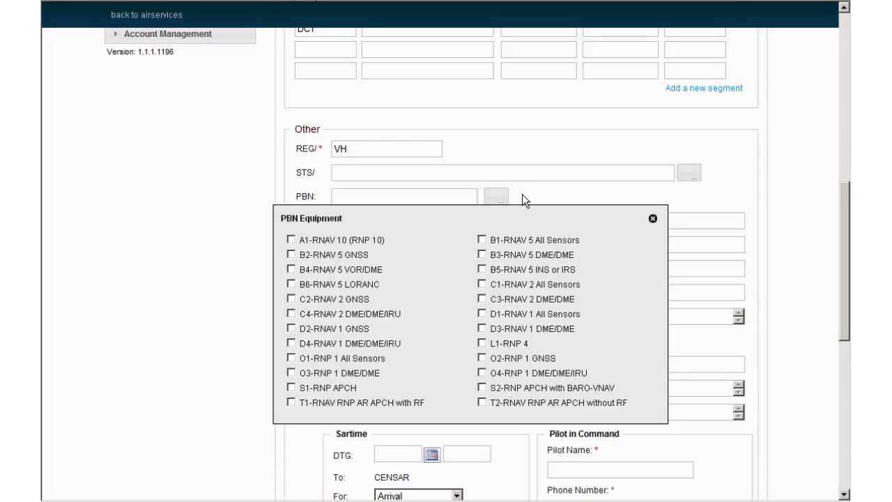
pyautogui.click(652, 217)
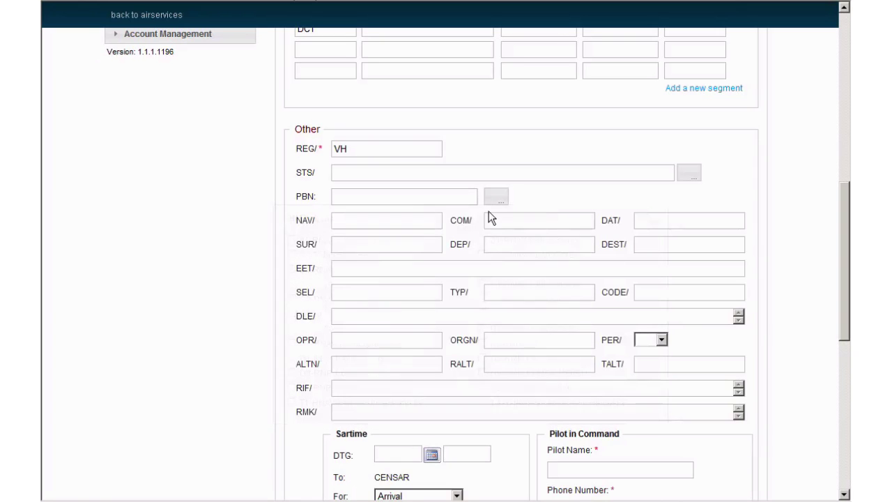
pyautogui.click(416, 220)
pyautogui.write('RNP2')
pyautogui.click(551, 243)
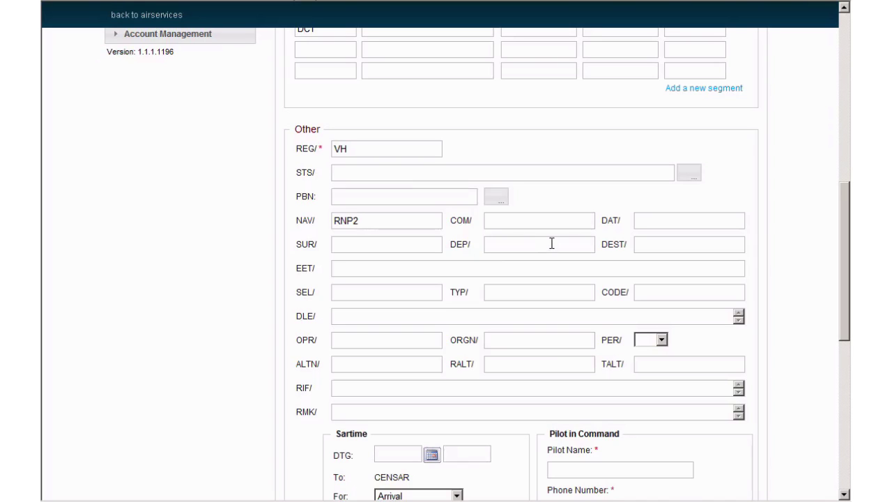
pyautogui.click(706, 241)
# Enter PRP0200 in the DLE/ field to notify the en route delay at PRP.
pyautogui.click(440, 316)
pyautogui.write('PRP0020')
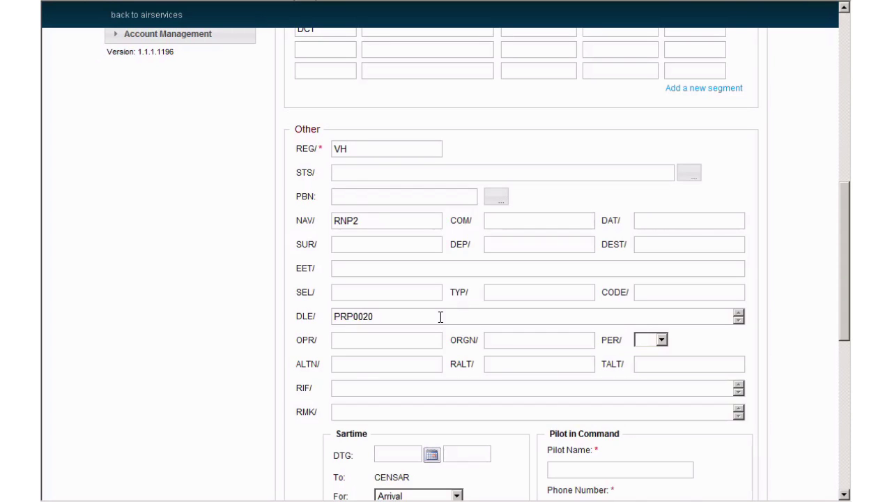
pyautogui.press('BackSpace')
pyautogui.press('BackSpace')
pyautogui.press('BackSpace')
pyautogui.write('200')
pyautogui.scroll(2, 445, 411)
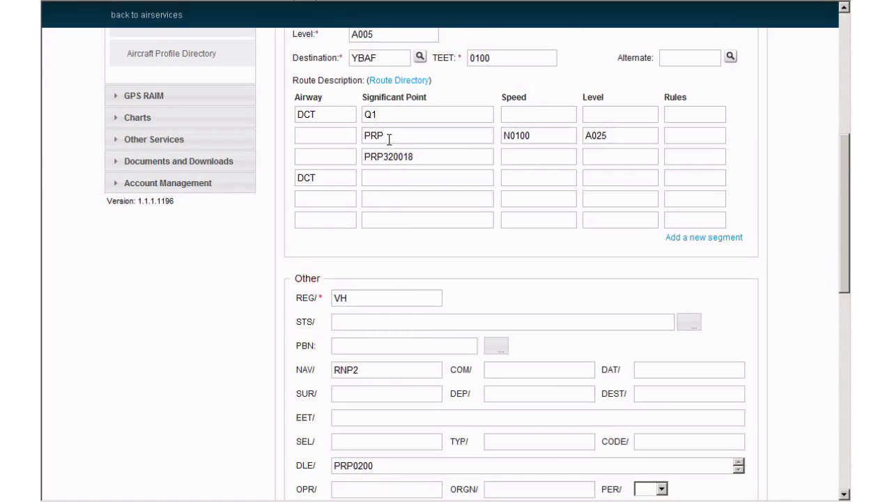
pyautogui.scroll(-2, 657, 382)
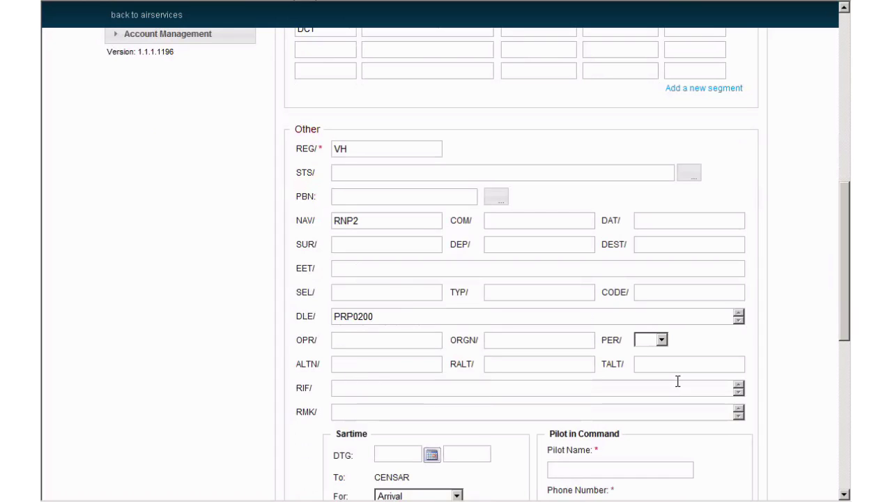
# Enter AERIAL PHOTOGRAPHY as the RMK/ remark in the Other section.
pyautogui.click(545, 410)
pyautogui.write('AERIAL PHOTOGRAPHY')
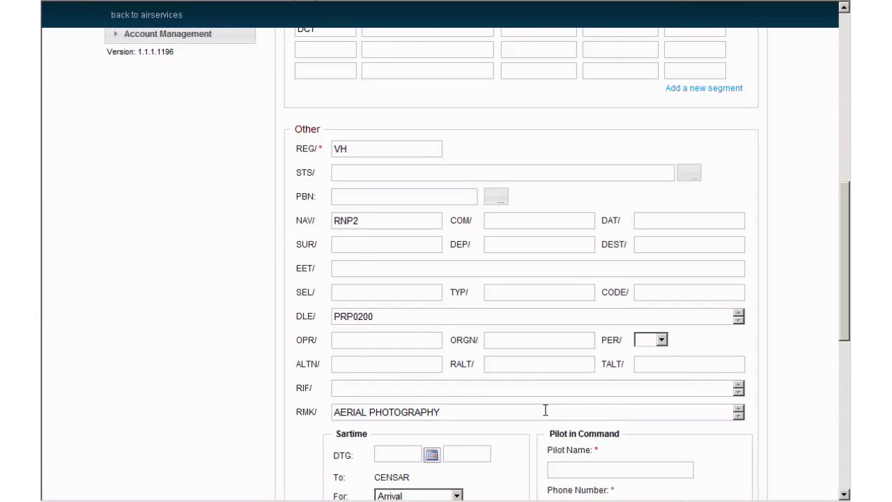
pyautogui.scroll(-5, 544, 409)
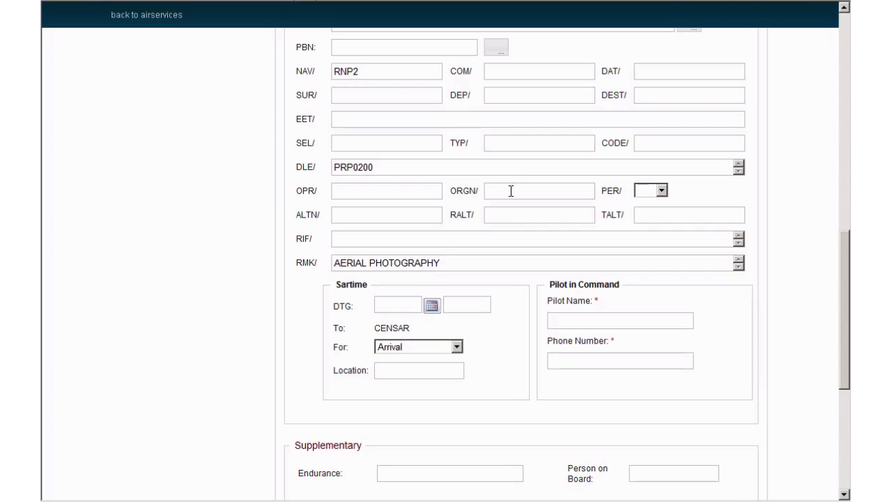
pyautogui.scroll(-6, 522, 361)
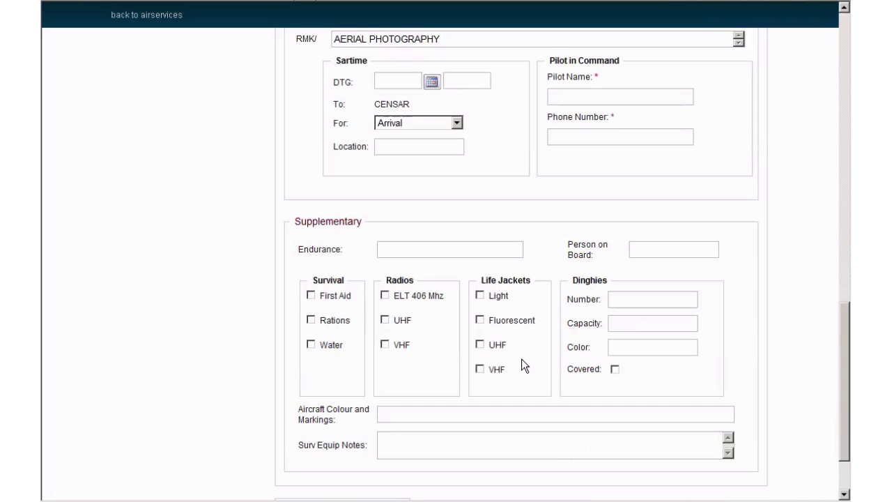
pyautogui.scroll(20, 523, 361)
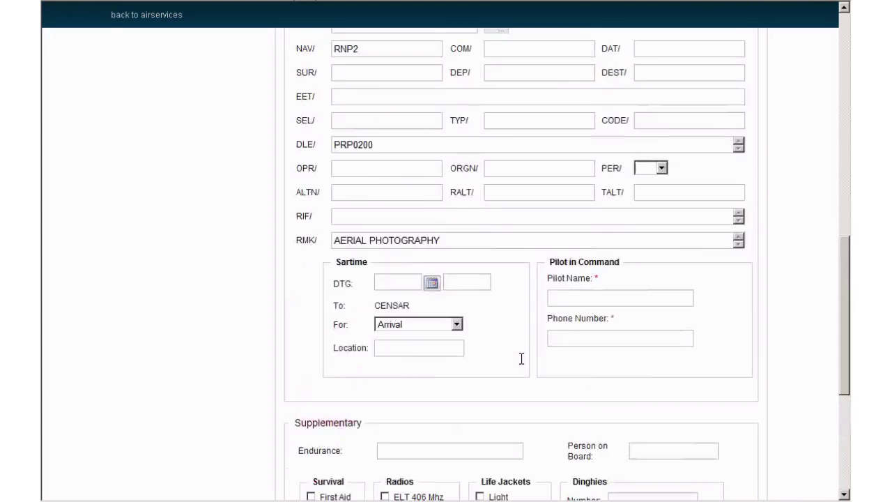